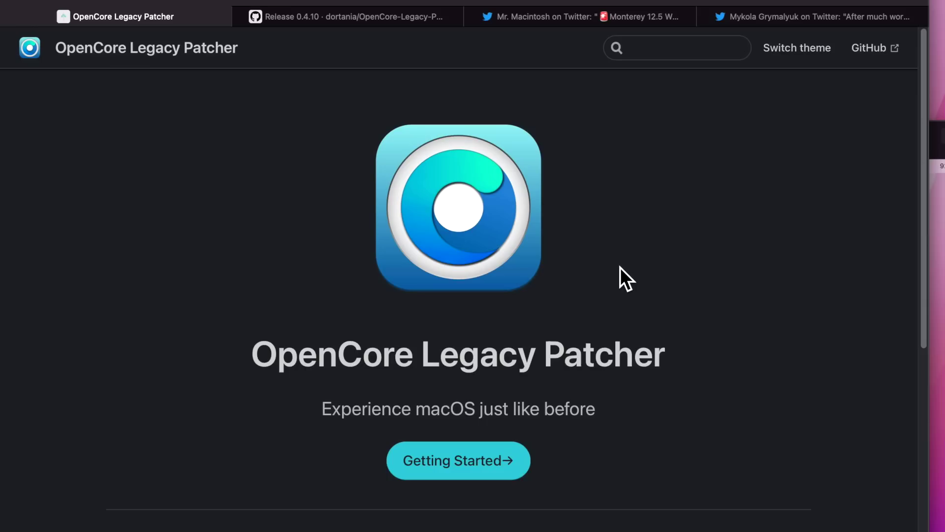
Step: Read the Monterey 12.5 Kepler warning and fix tweets, then move the MacBook Pro window top-left
click(413, 20)
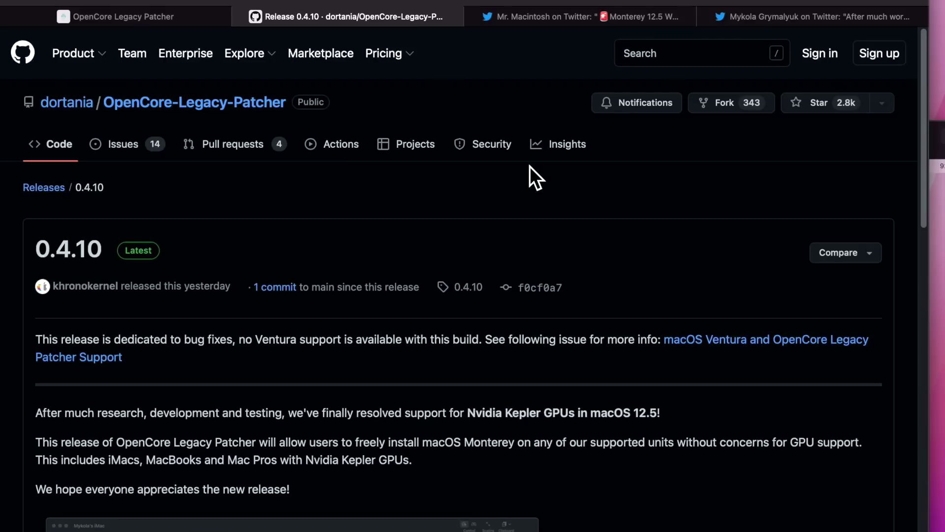
click(566, 19)
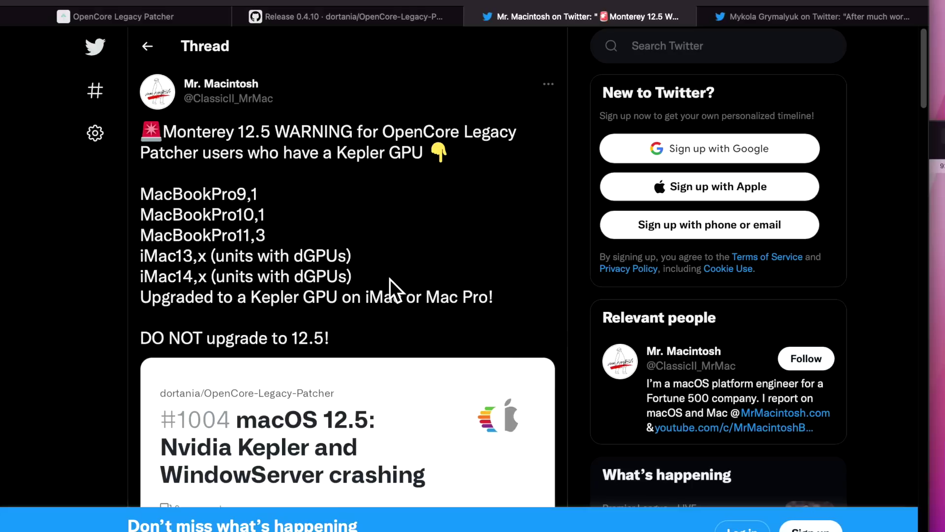
click(818, 20)
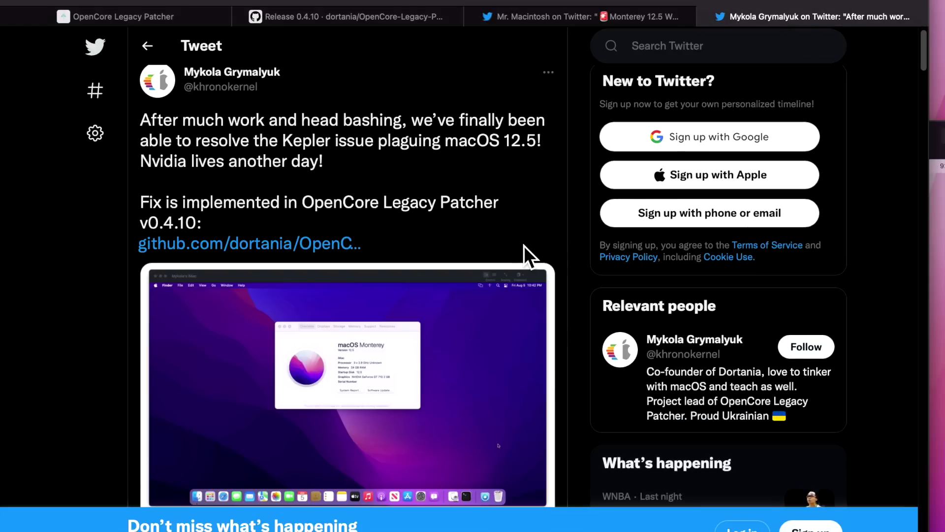
click(938, 140)
drag(864, 138, 623, 3)
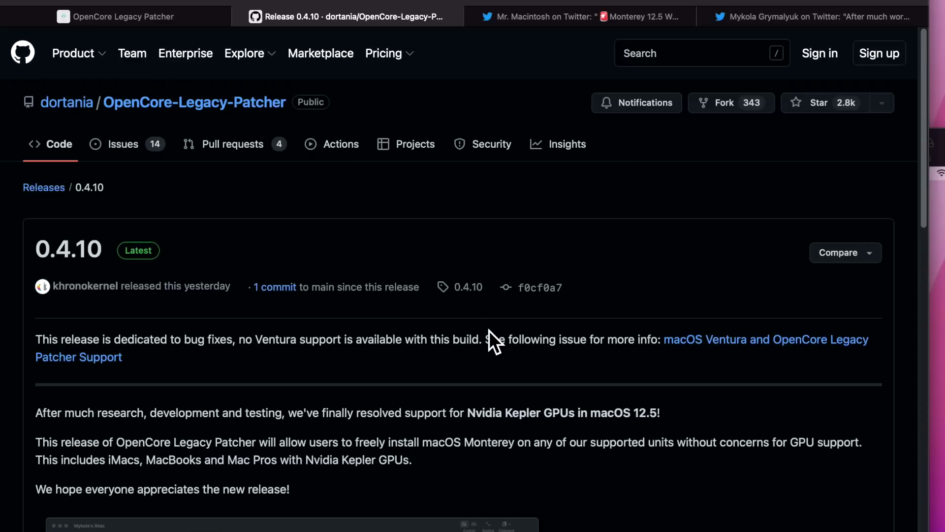
scroll(489, 331, down, 3)
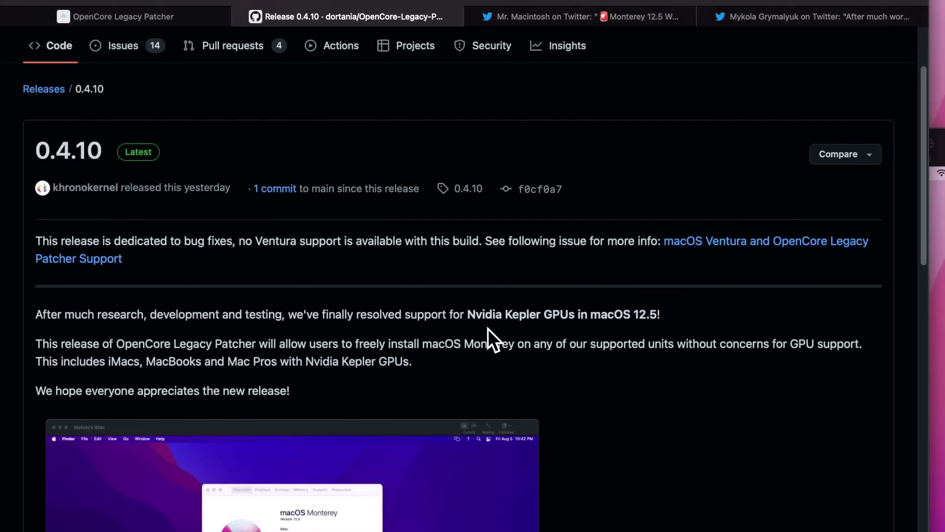
scroll(415, 307, down, 1)
scroll(414, 309, down, 2)
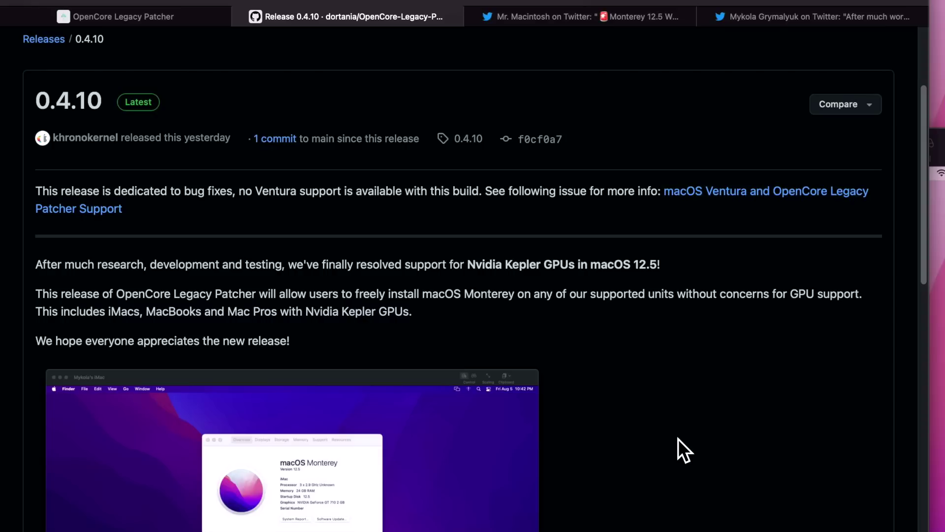
scroll(716, 392, down, 1)
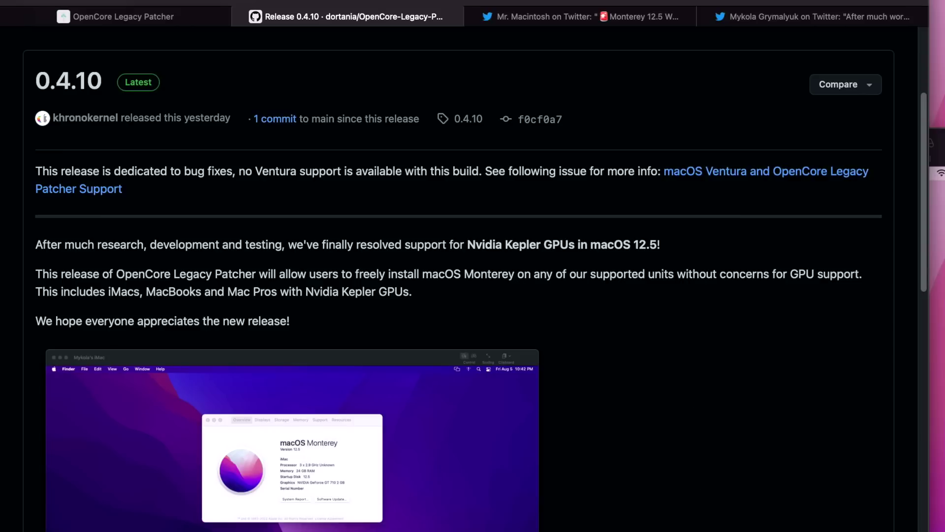
scroll(650, 449, up, 5)
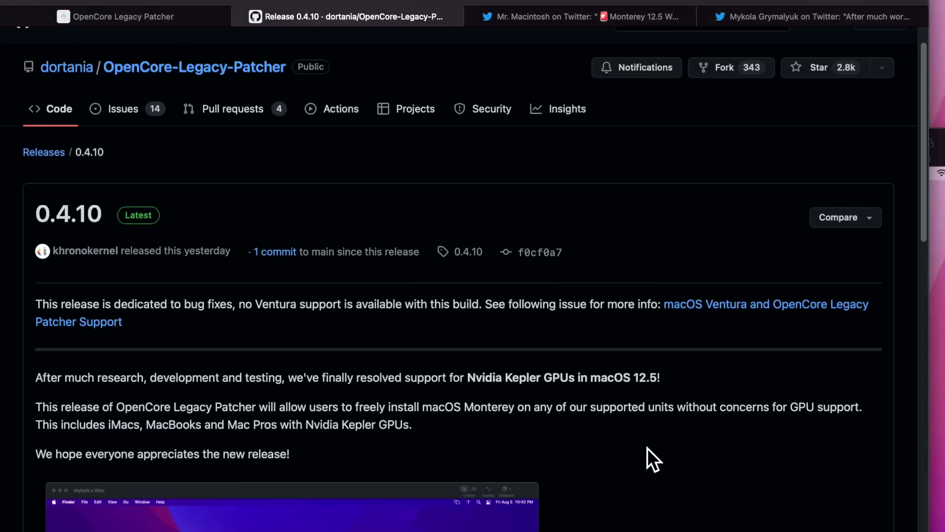
Step: Open the releases list and scroll down to the 0.4.9 Kepler warning and older releases
click(52, 156)
scroll(364, 231, down, 8)
scroll(373, 236, down, 15)
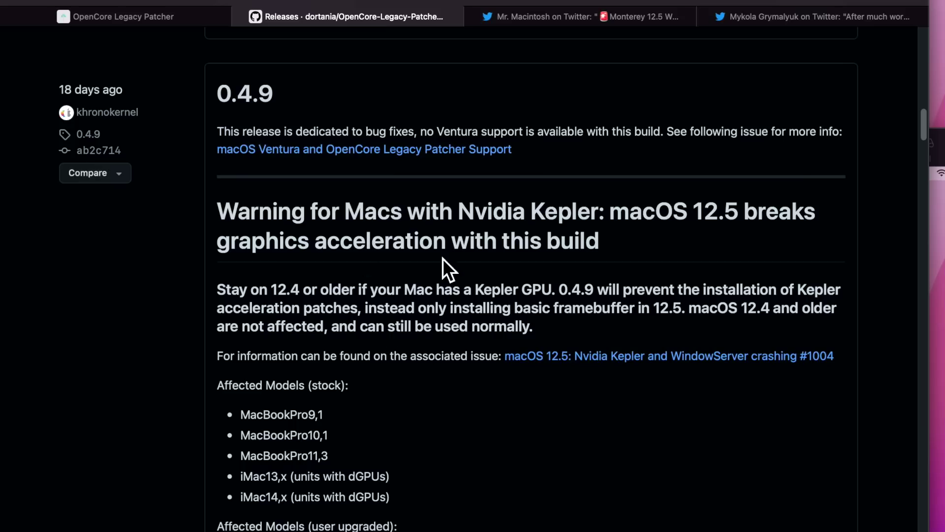
drag(651, 238, 217, 211)
scroll(544, 276, down, 15)
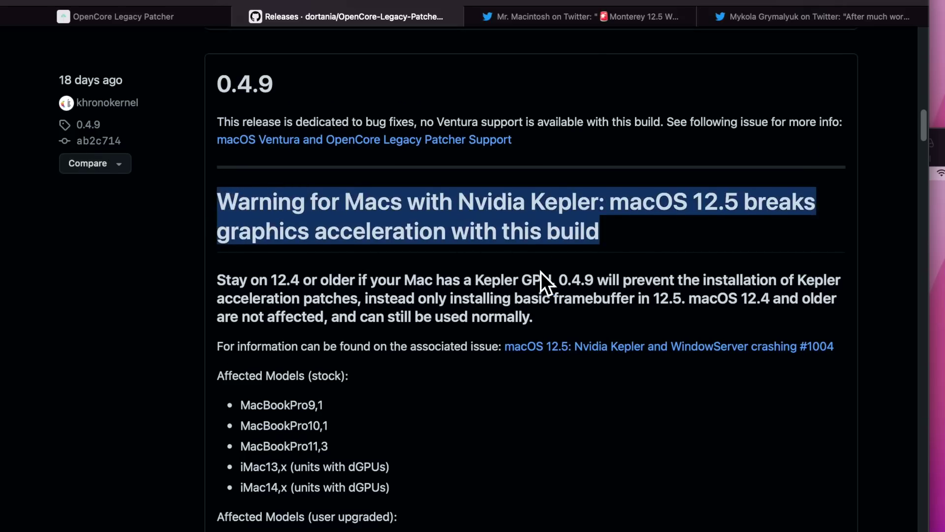
scroll(544, 276, down, 20)
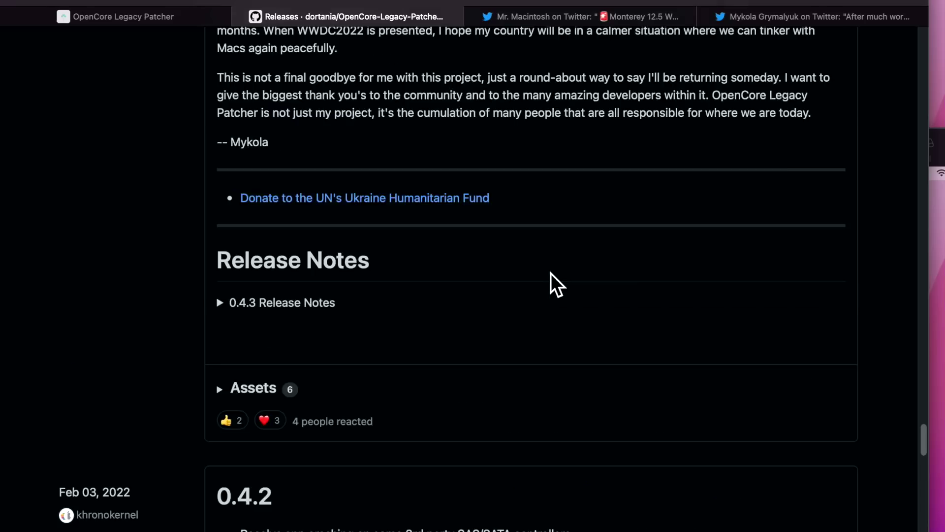
scroll(550, 273, down, 20)
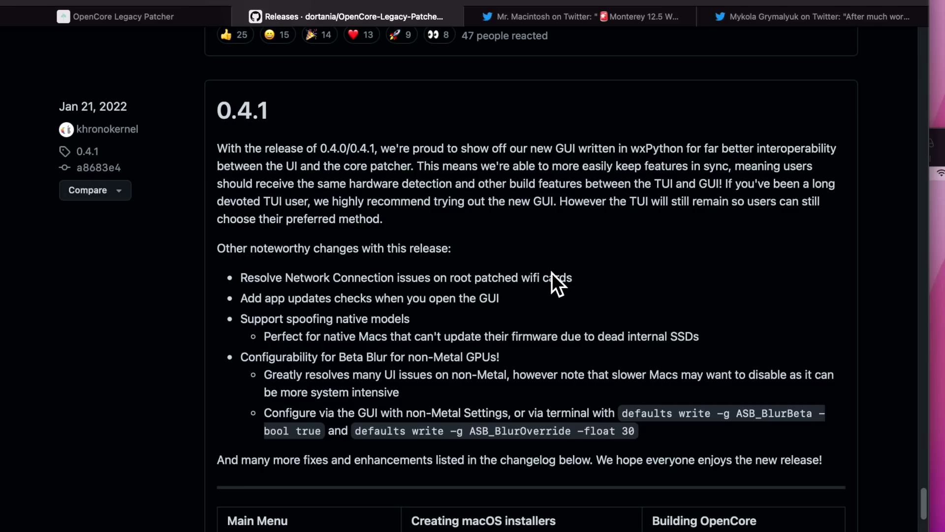
Step: Reread the 0.4.9 warning, then return to the top where 0.4.10 is marked Latest
scroll(542, 296, up, 20)
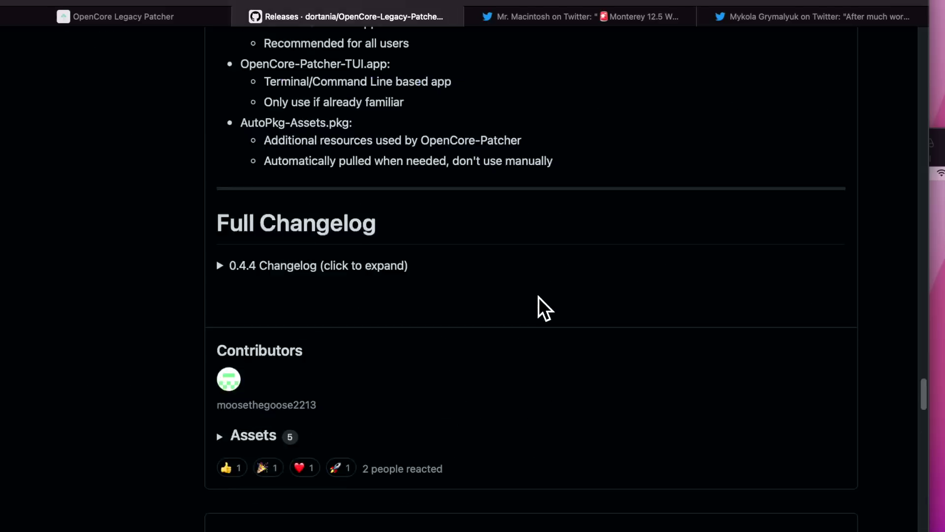
scroll(533, 300, up, 15)
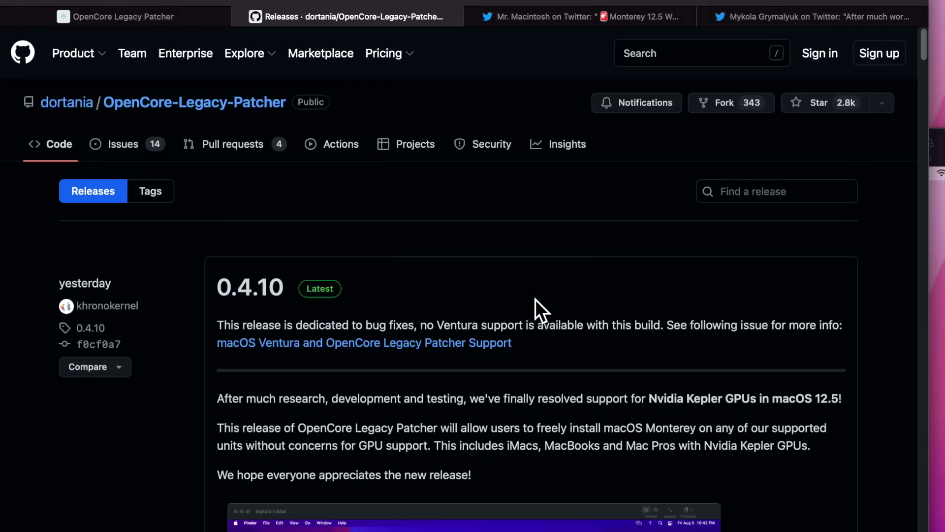
scroll(536, 299, down, 10)
scroll(536, 299, down, 5)
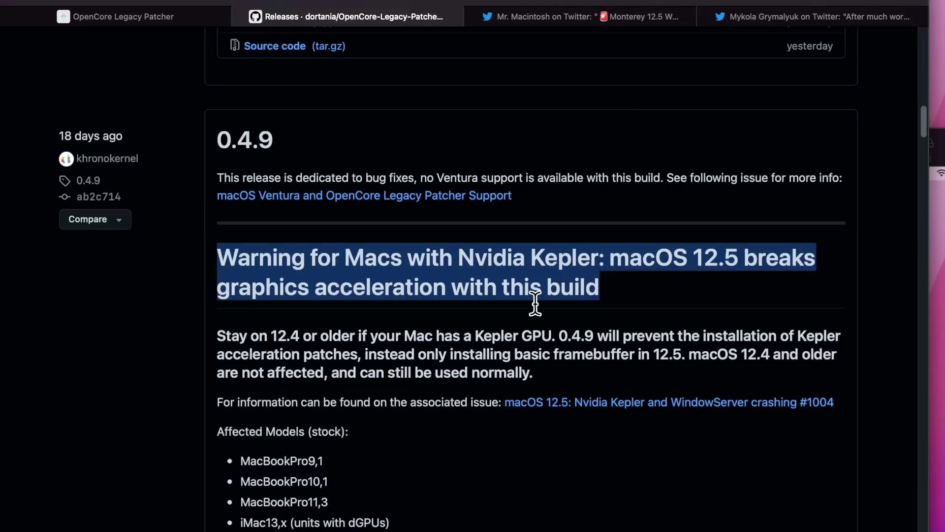
click(407, 330)
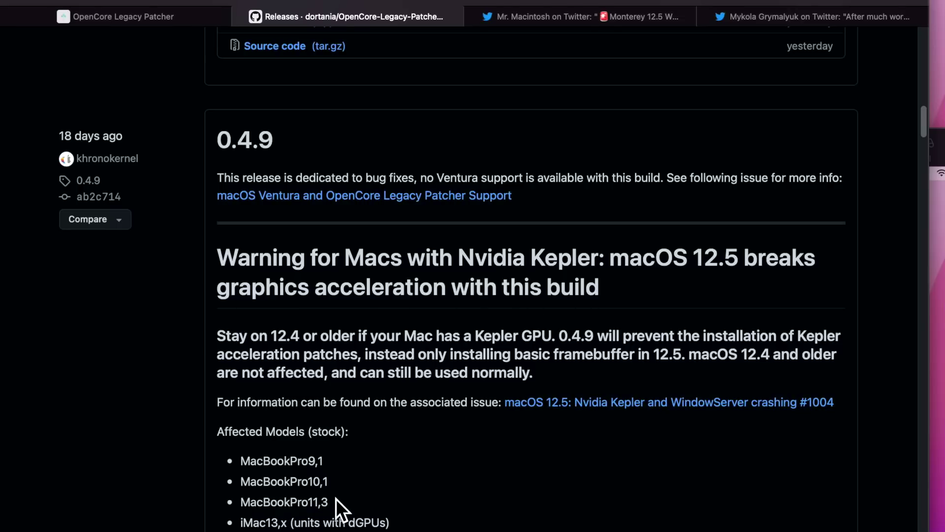
scroll(344, 477, up, 8)
scroll(350, 459, up, 17)
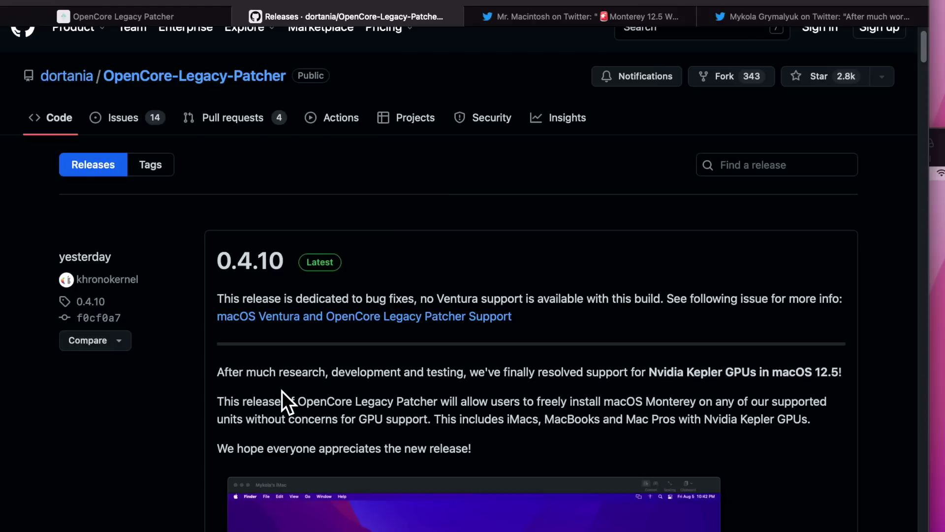
scroll(282, 391, down, 1)
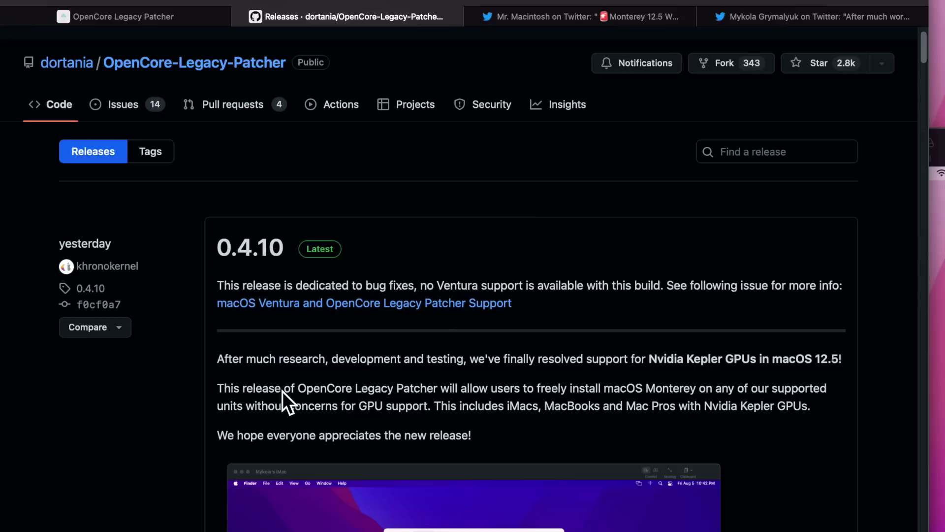
scroll(283, 395, down, 1)
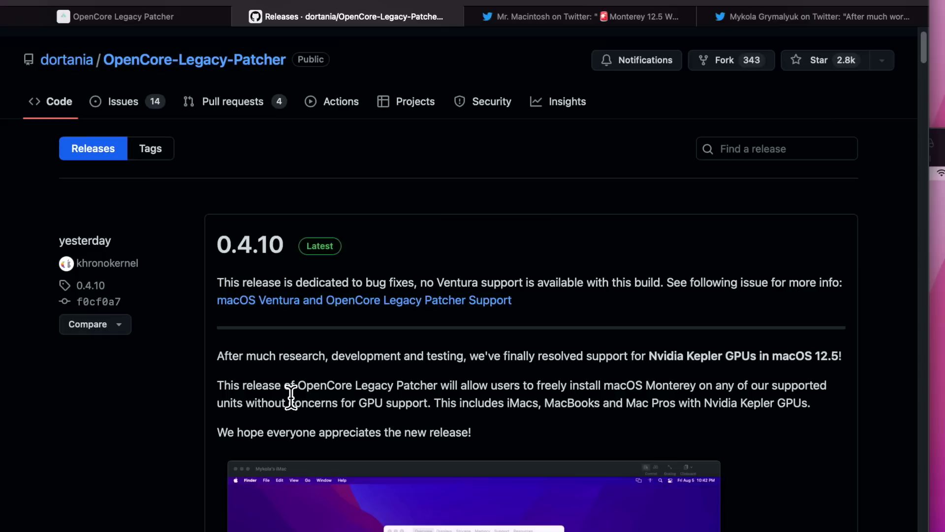
scroll(293, 398, down, 1)
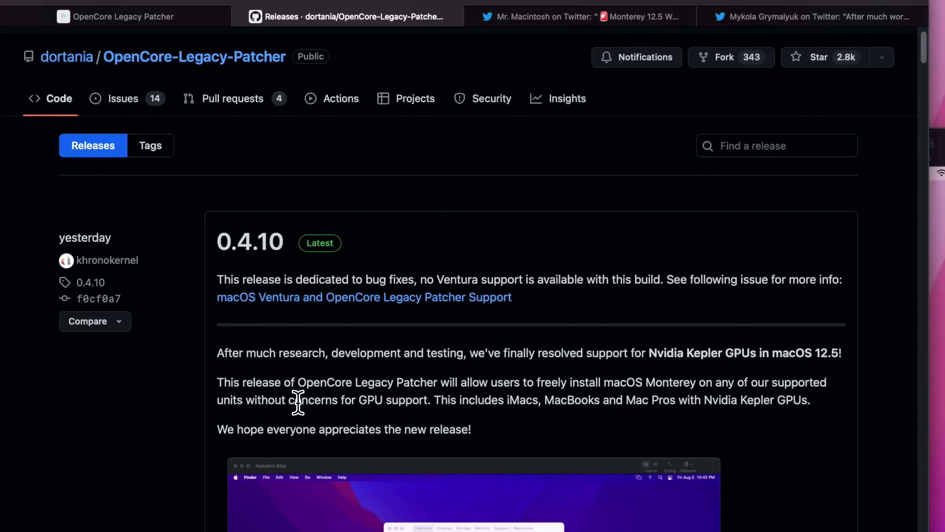
scroll(442, 372, down, 2)
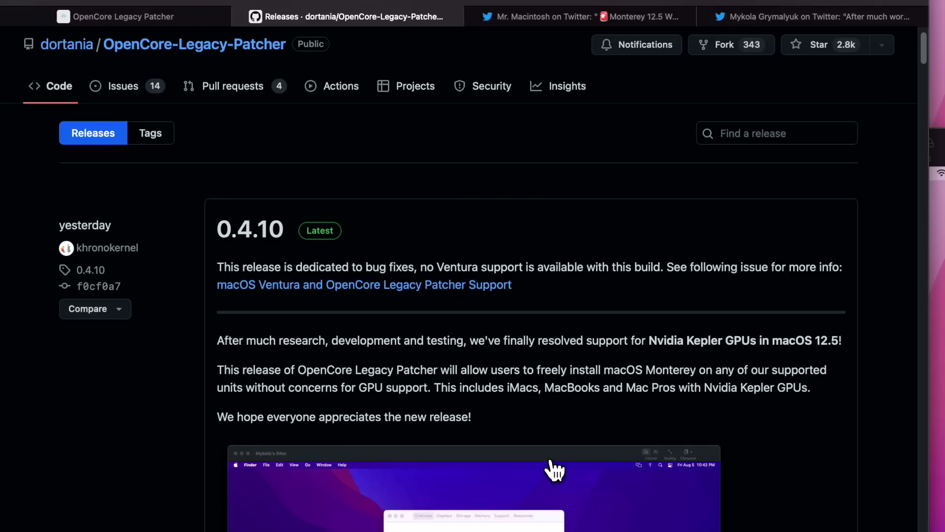
key(super+Tab)
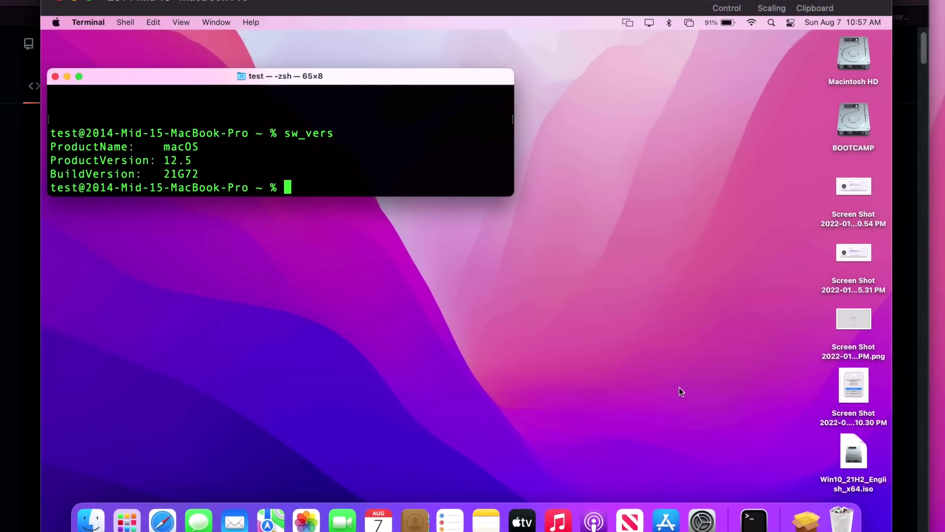
Step: Open Software Update in System Preferences and review its Advanced automatic update checkboxes
click(719, 520)
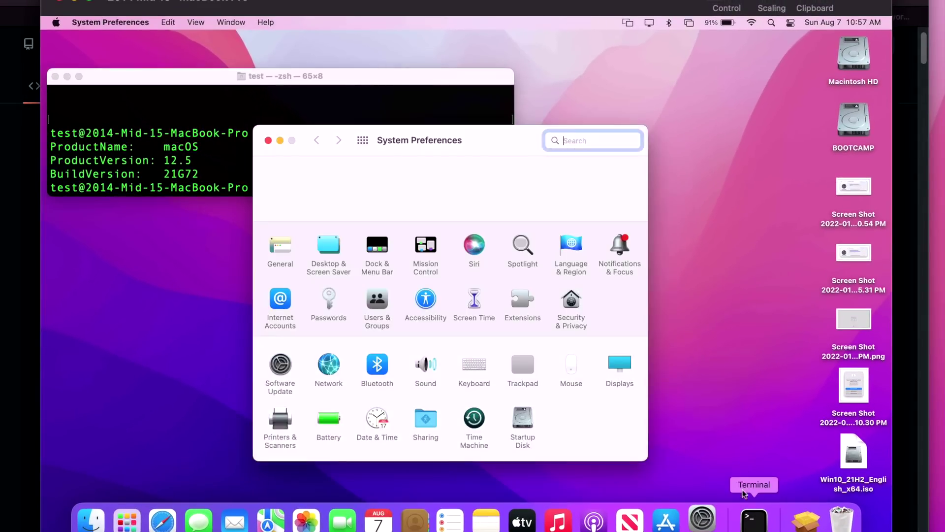
click(285, 373)
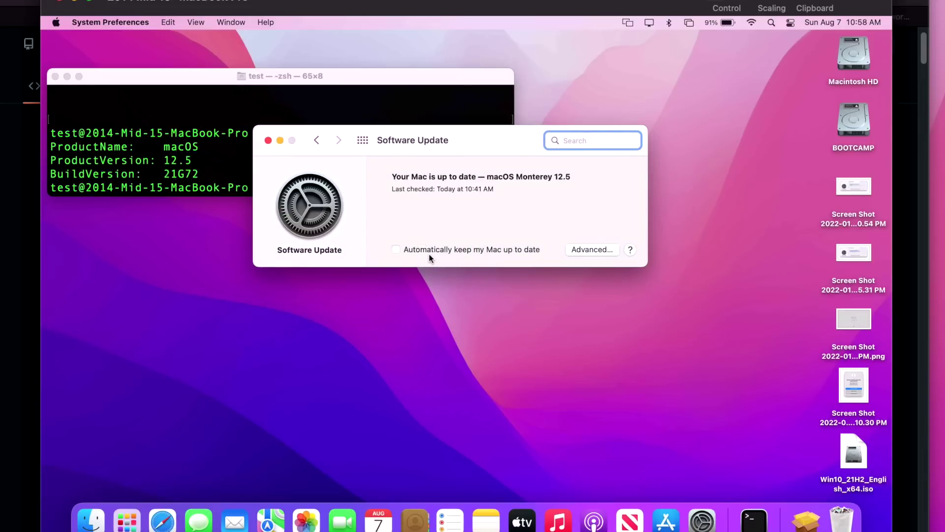
click(584, 249)
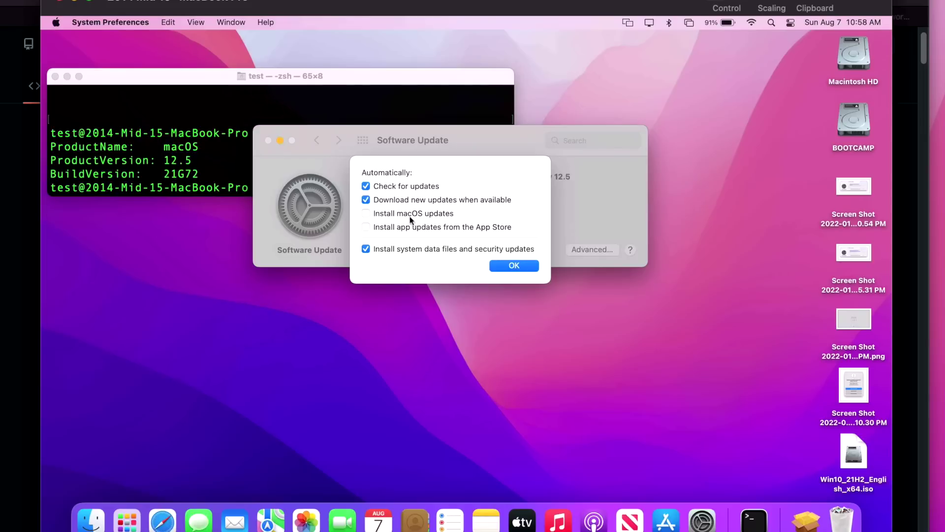
click(501, 268)
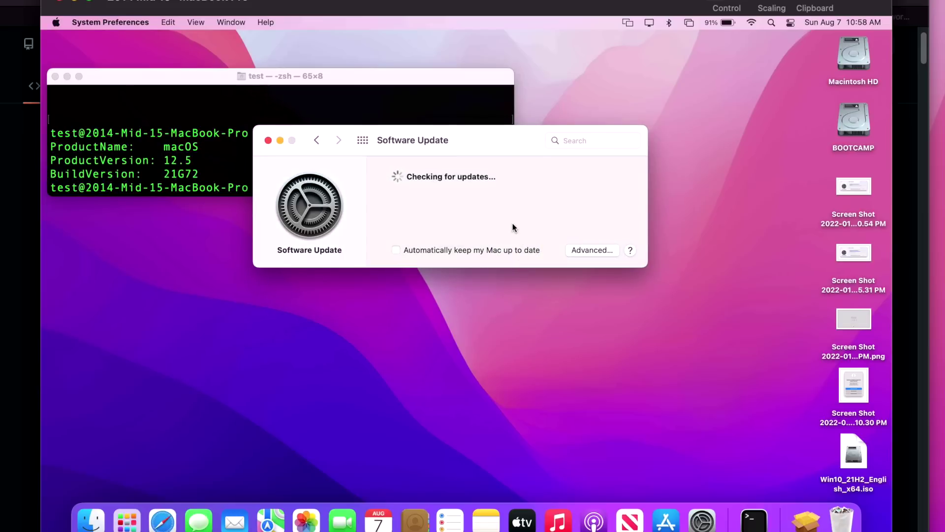
Step: Toggle 'Download new updates when available' and unlock the setting with the admin password
click(606, 254)
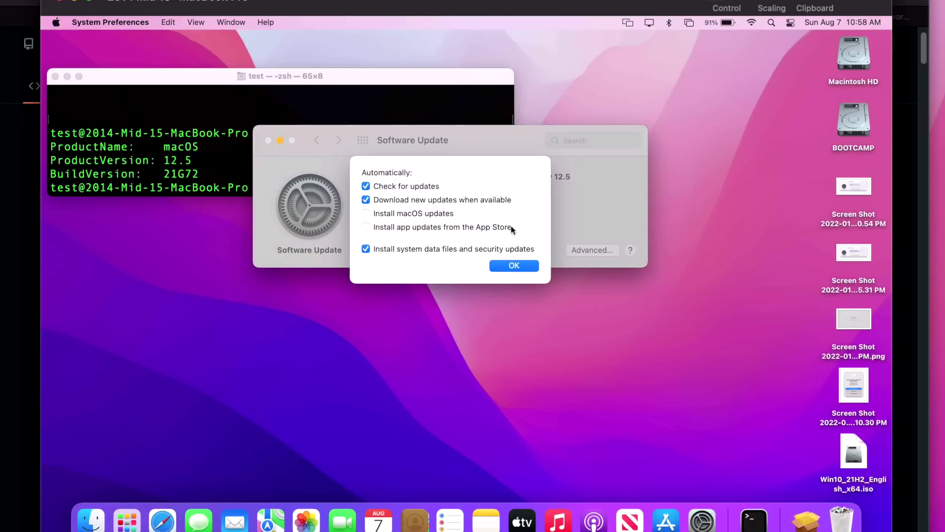
click(368, 200)
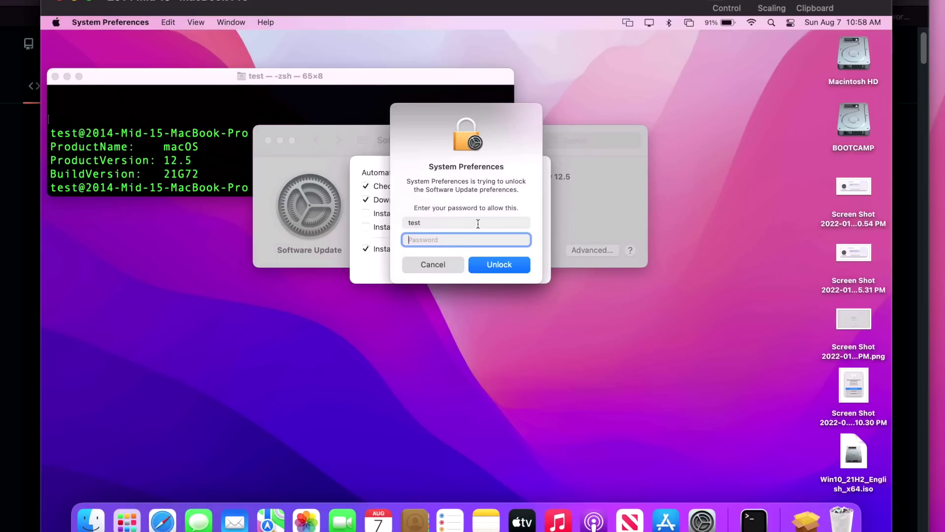
text(test)
key(Return)
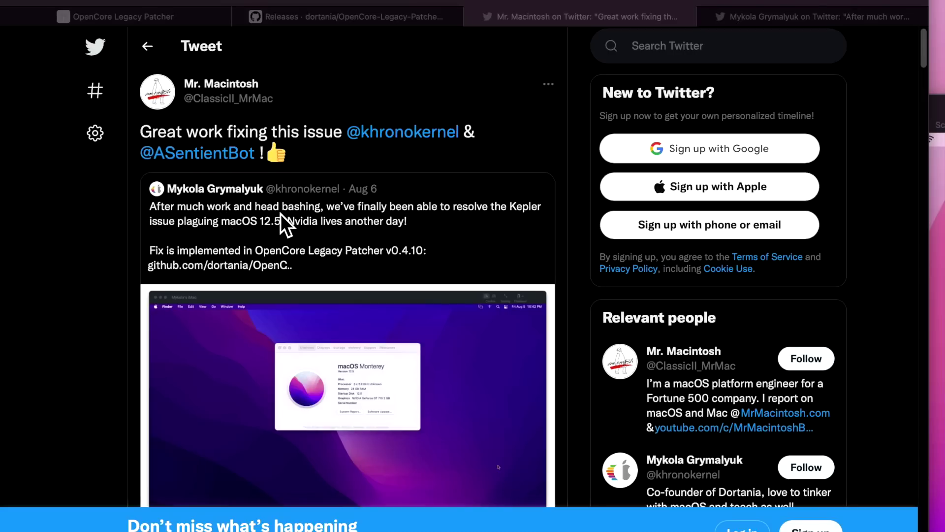
Step: Scroll through the tweet announcing the Kepler fix in OpenCore Legacy Patcher v0.4.10
scroll(337, 220, down, 1)
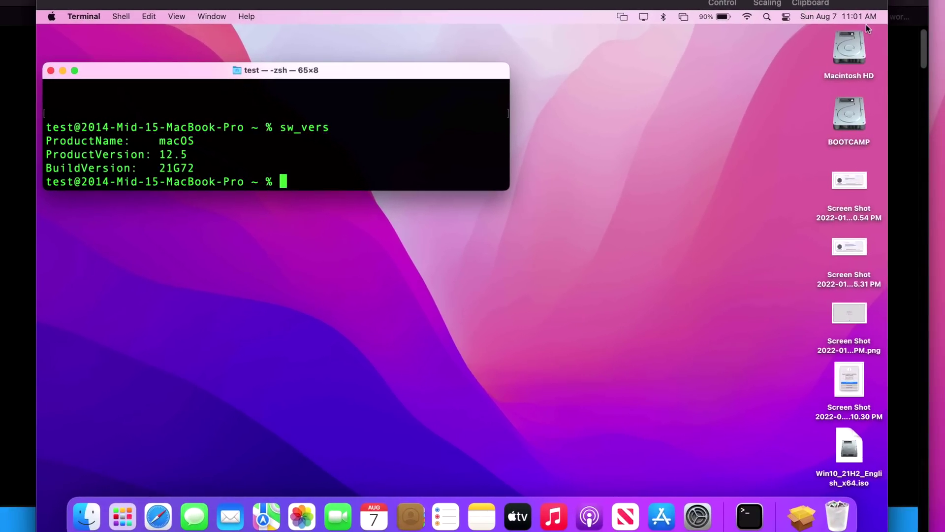
Step: Open OpenCore-Patcher 0.4.5 from Macintosh HD's Applications folder and close the Finder window
click(858, 45)
double_click(857, 46)
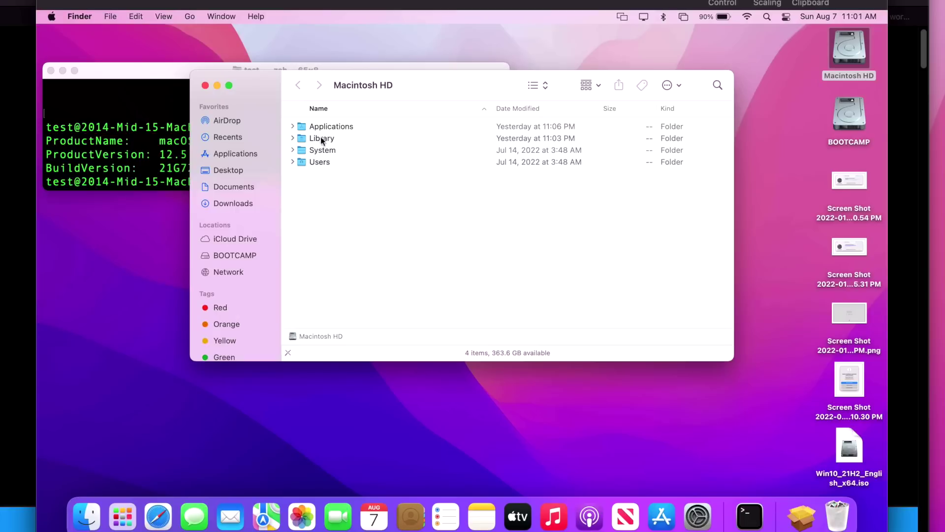
double_click(330, 128)
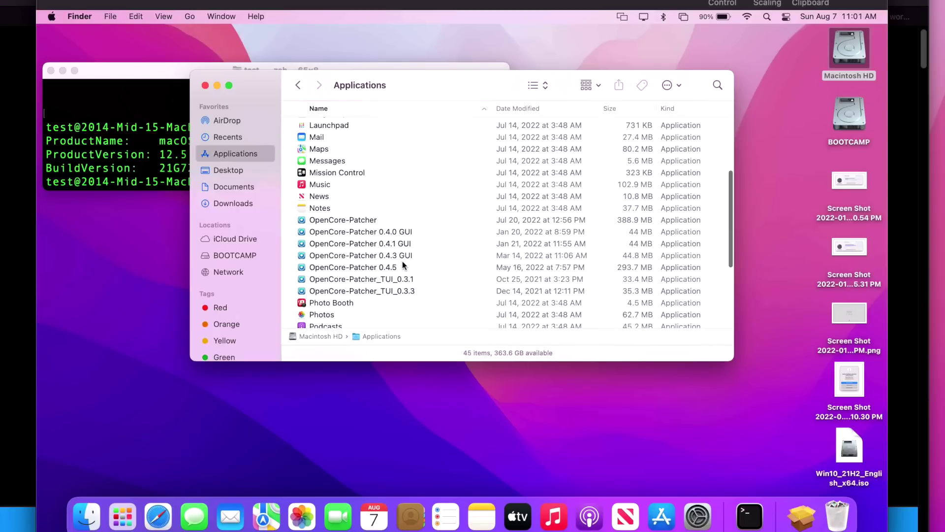
click(402, 267)
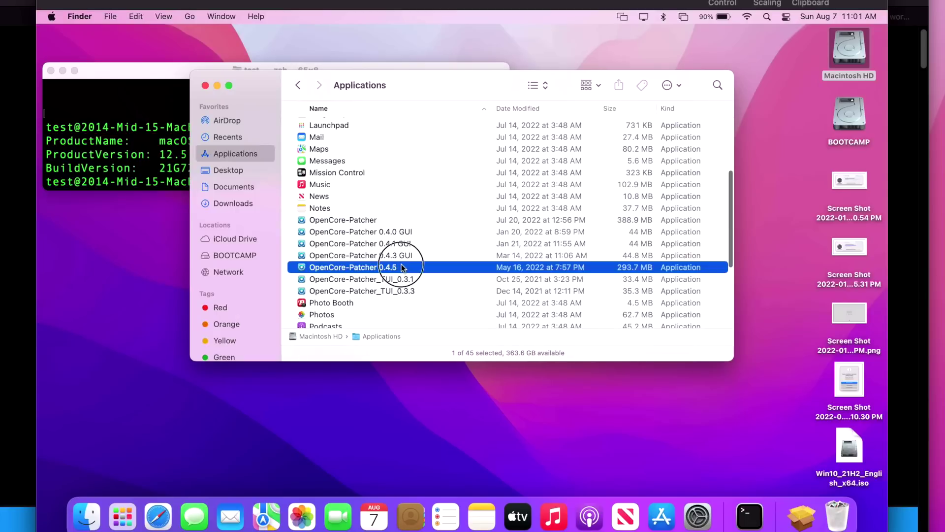
click(206, 86)
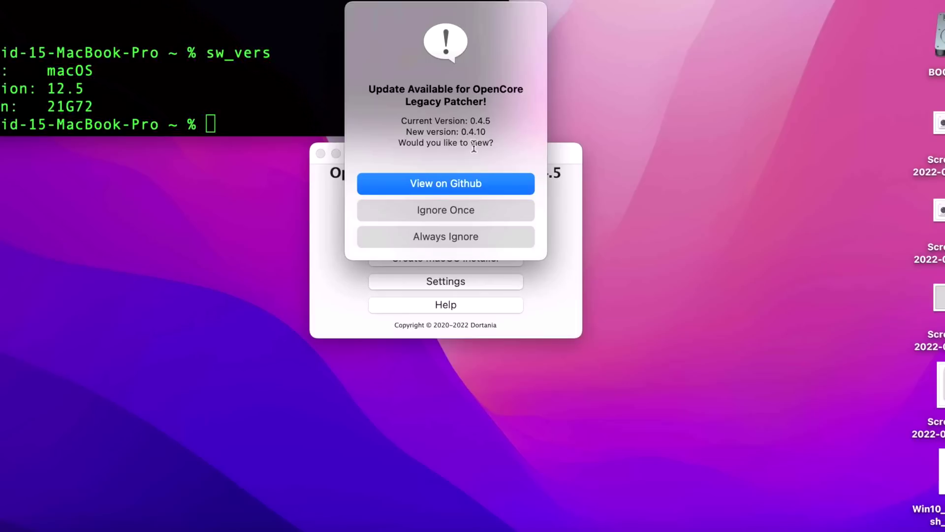
Step: View the 0.4.10 release on GitHub from the update alert, minimize Safari, then restore it
click(460, 185)
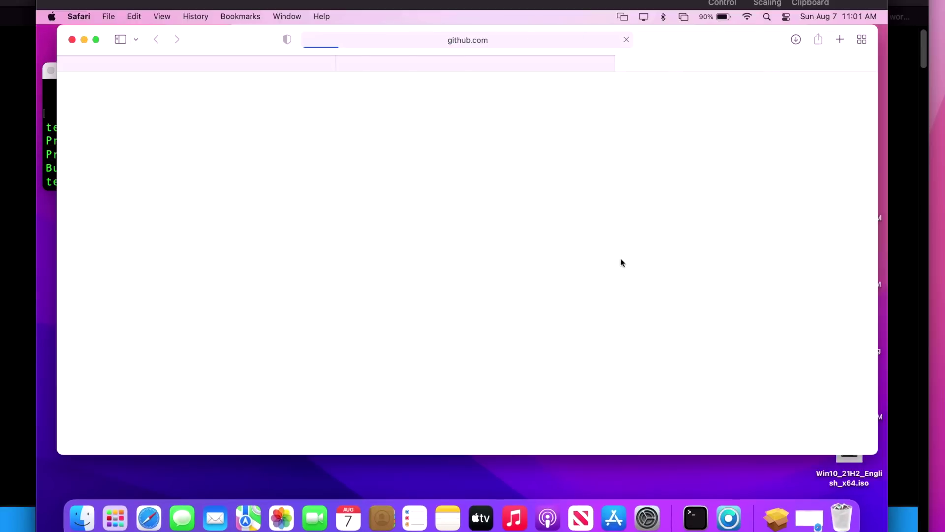
key(super+m)
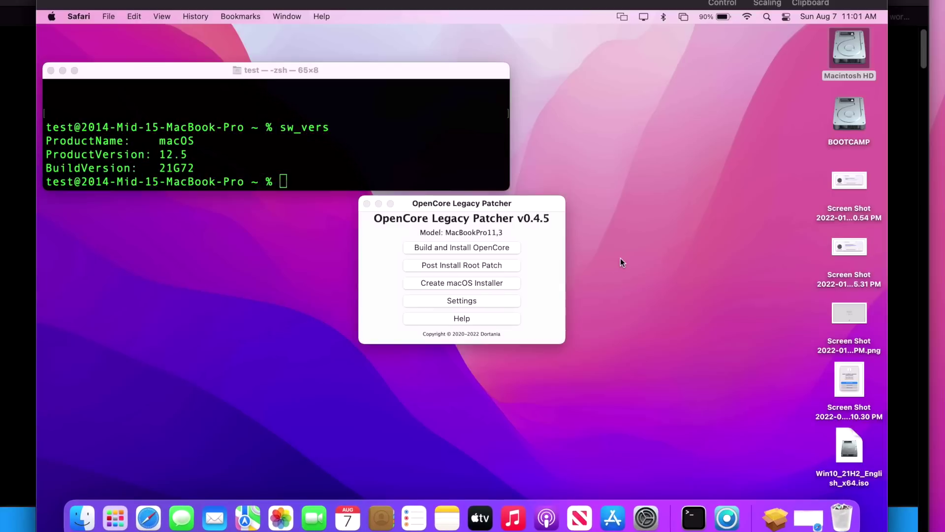
click(817, 519)
Step: Check the Terminal's sw_vers output showing macOS 12.5, then return to the GitHub release page
scroll(213, 299, down, 2)
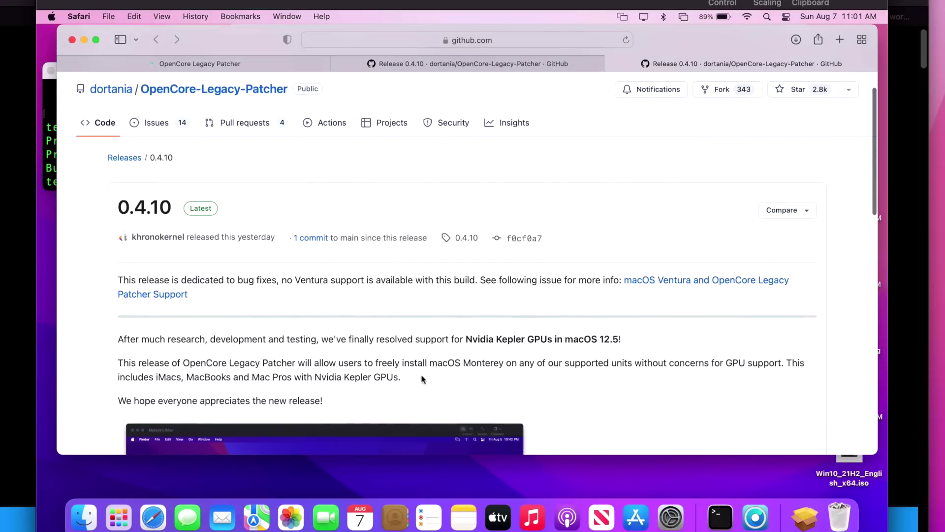
scroll(421, 373, down, 1)
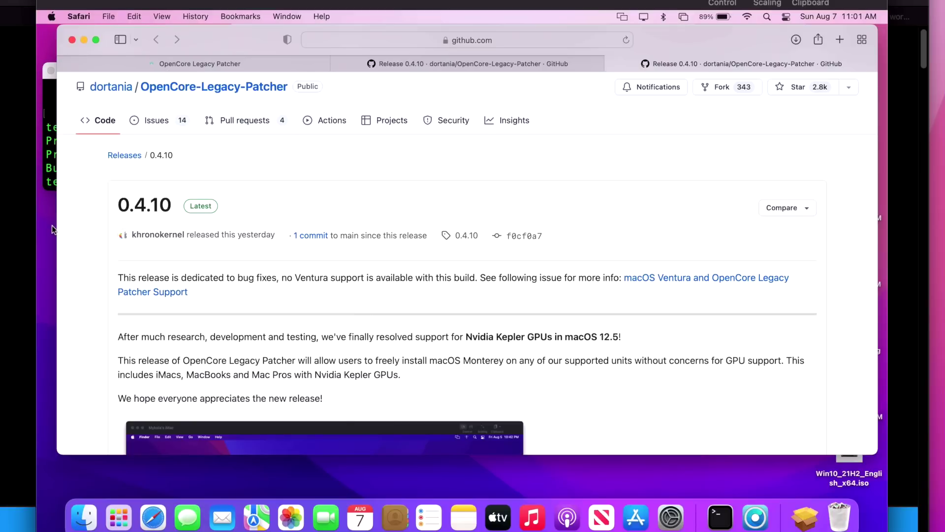
click(52, 226)
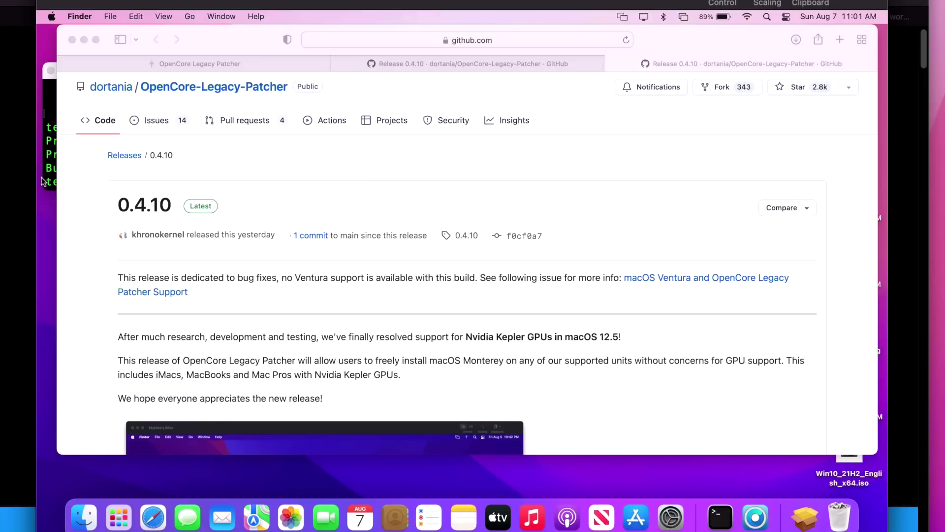
click(45, 180)
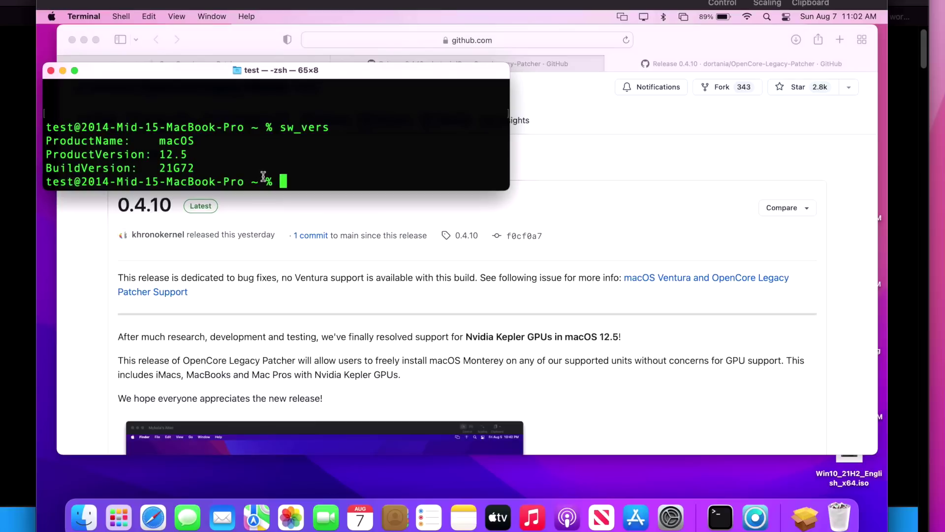
click(538, 175)
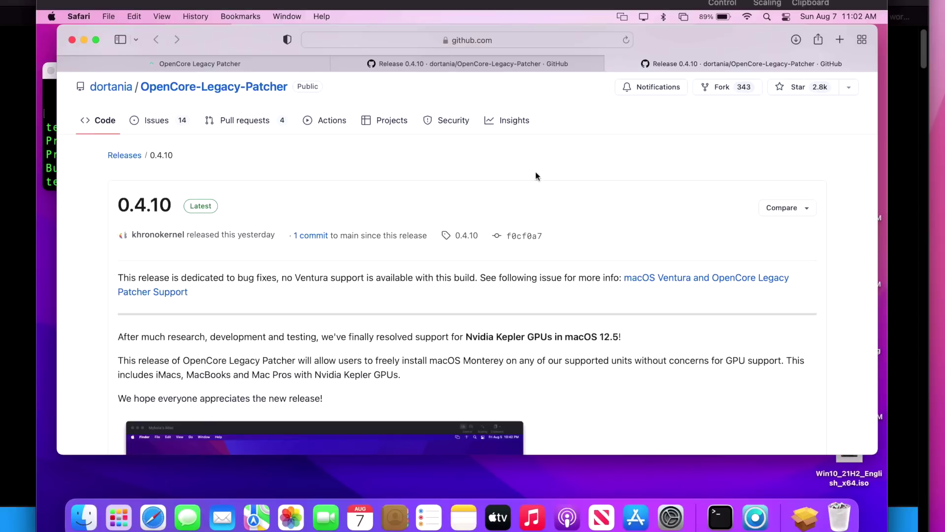
Step: Download OpenCore-Patcher-GUI.app.zip from the 0.4.10 release's Assets list
scroll(570, 206, down, 5)
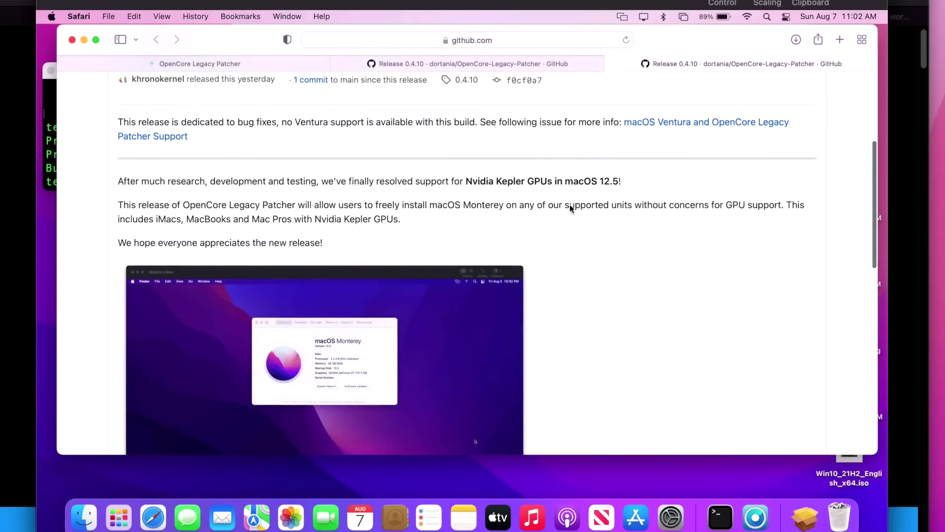
scroll(569, 207, down, 10)
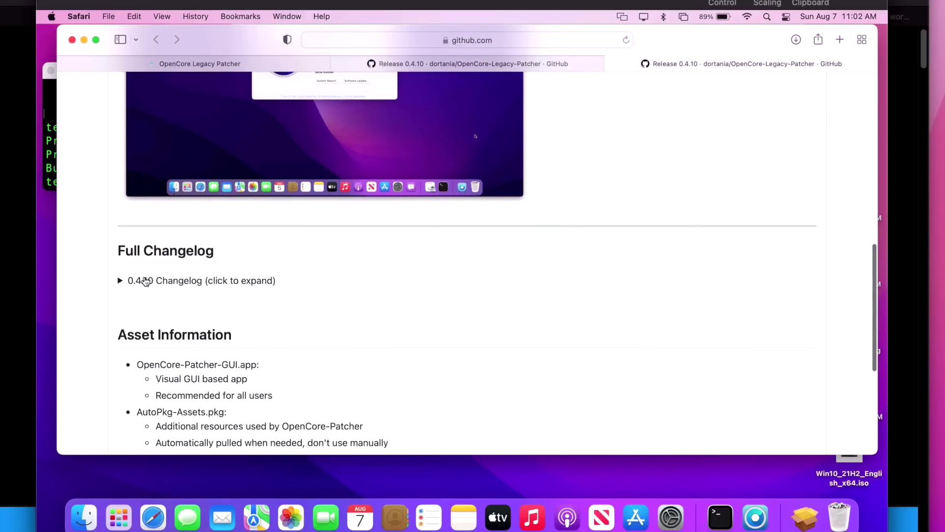
scroll(157, 320, down, 3)
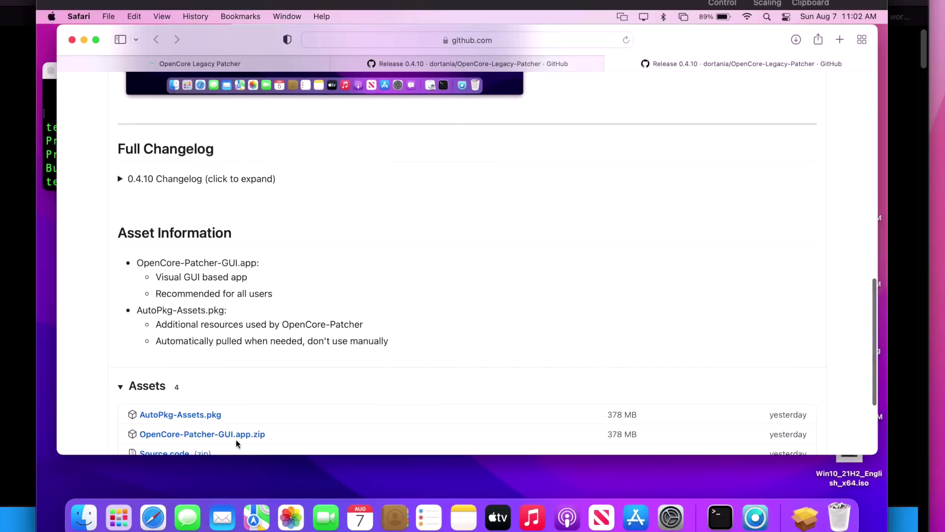
click(241, 436)
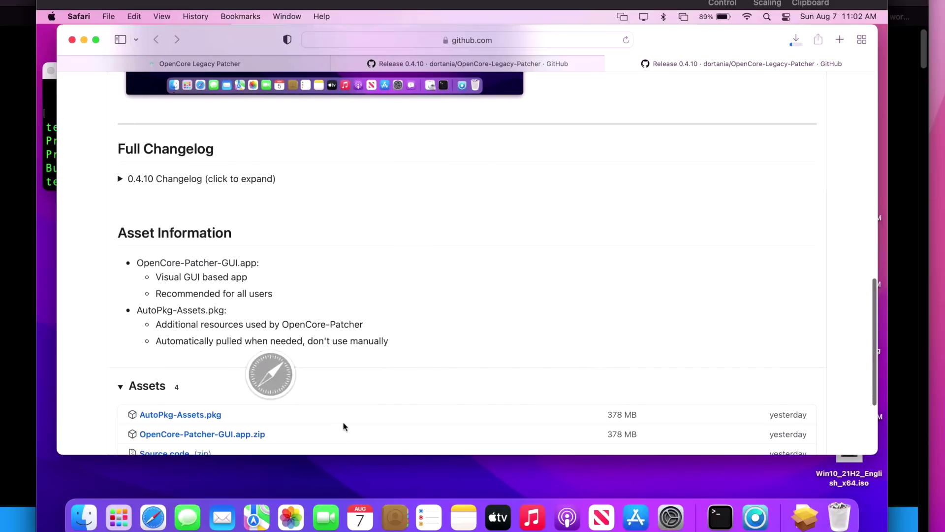
click(83, 40)
Step: Quit OpenCore Legacy Patcher v0.4.5 and open the Applications folder in Finder
click(510, 204)
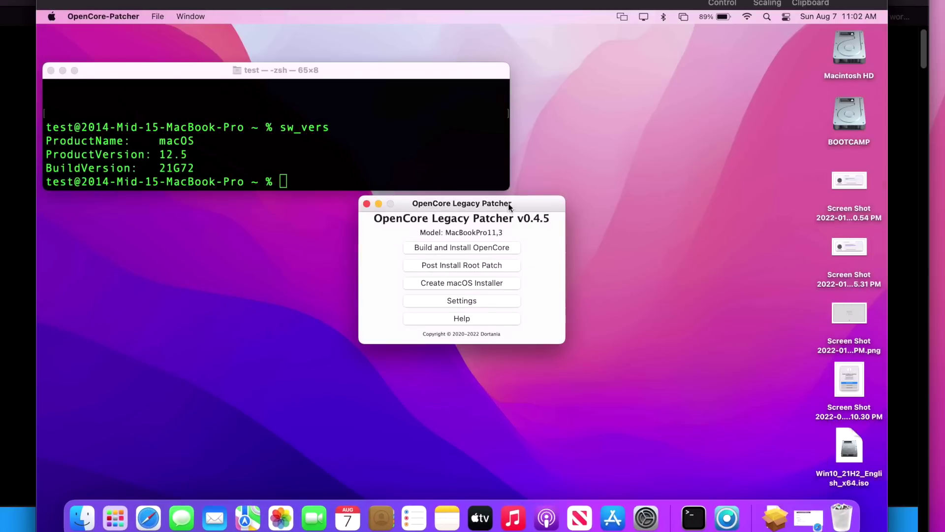
click(101, 16)
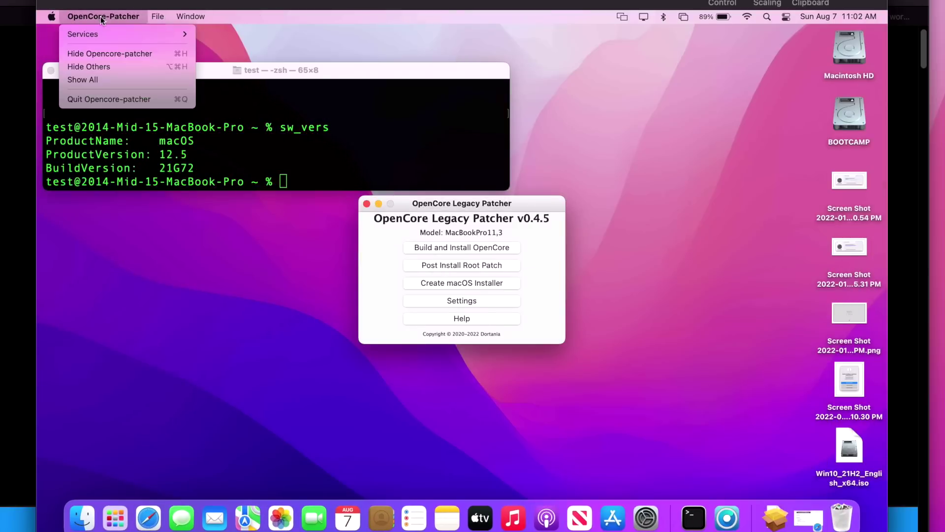
click(119, 99)
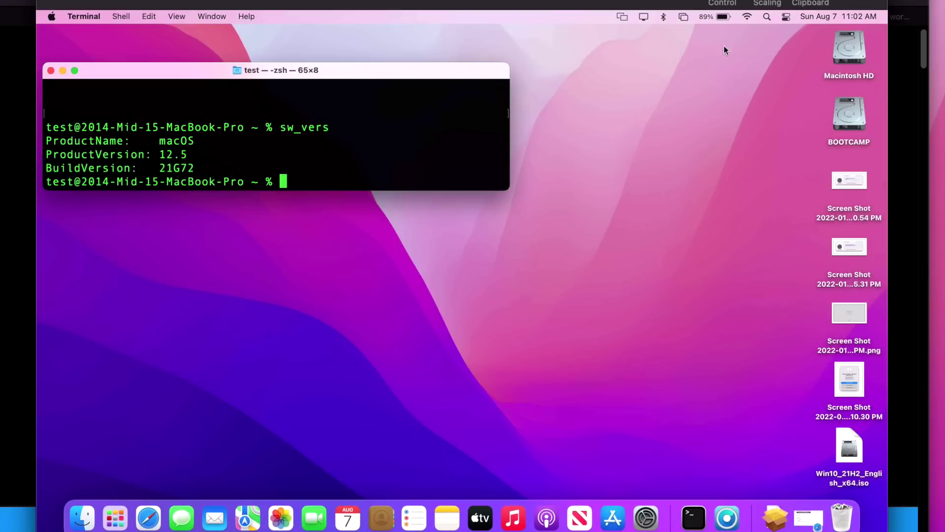
double_click(843, 45)
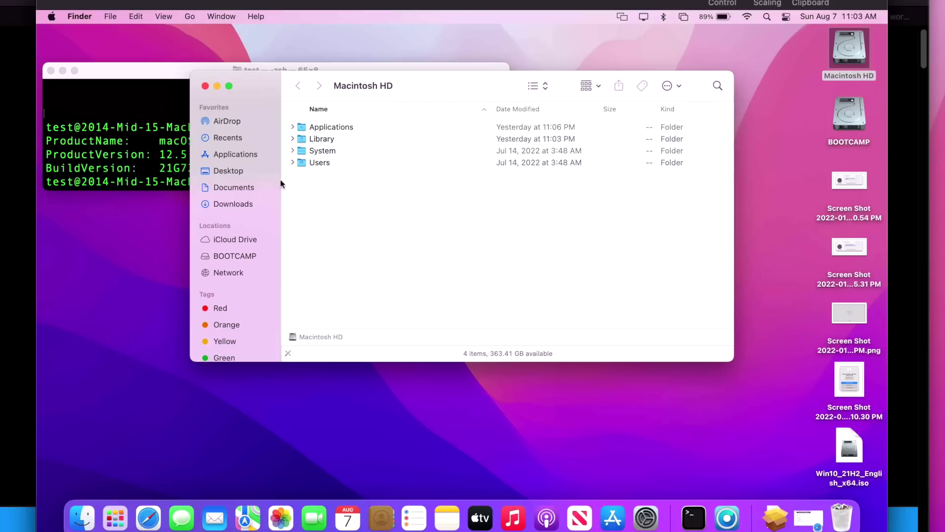
double_click(355, 124)
drag(429, 94, 336, 173)
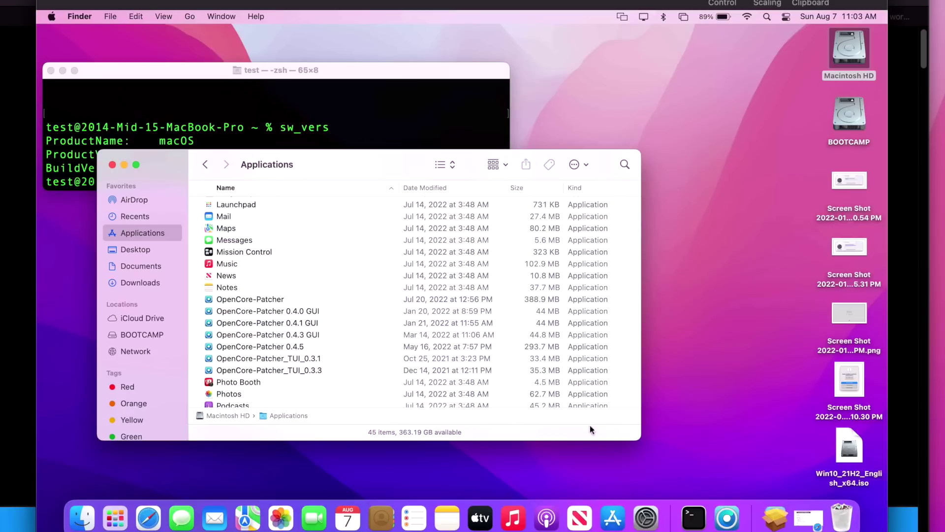
Step: Replace OpenCore-Patcher in Applications with the downloaded copy and launch v0.4.10
click(779, 517)
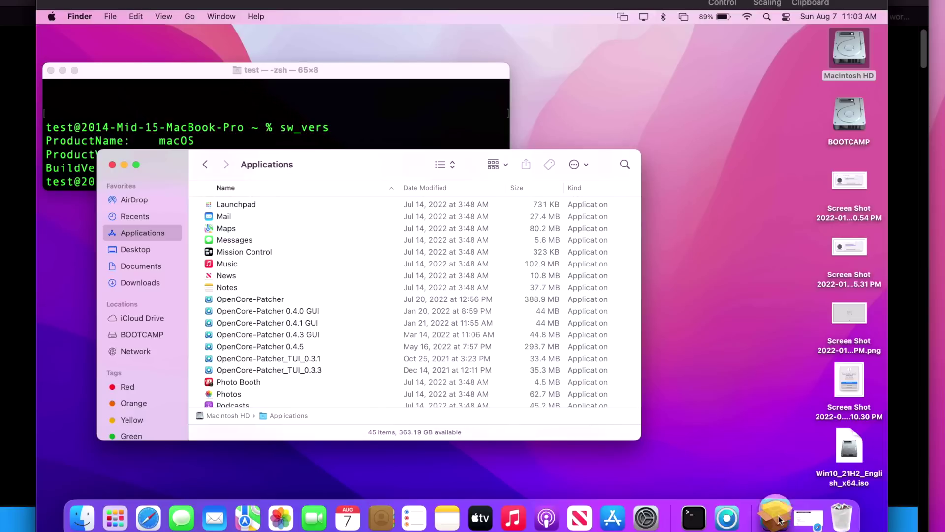
drag(778, 440, 348, 239)
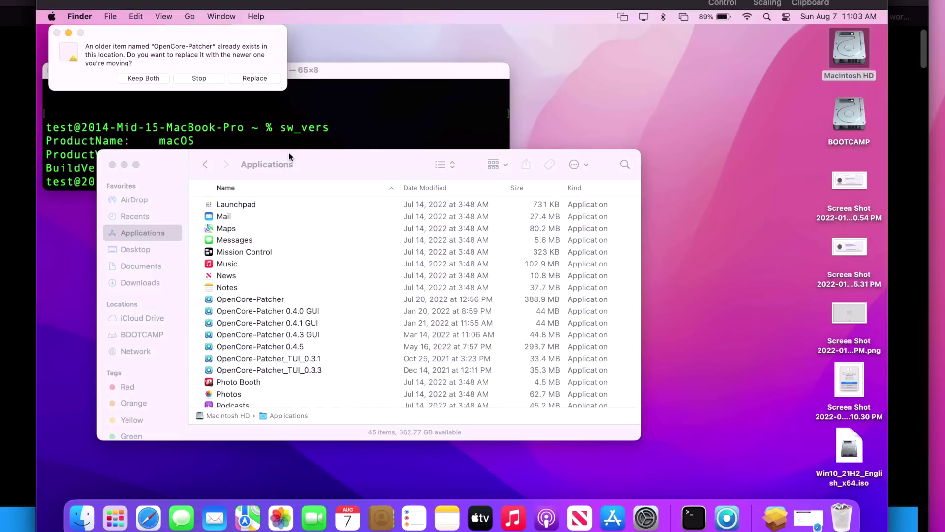
click(253, 79)
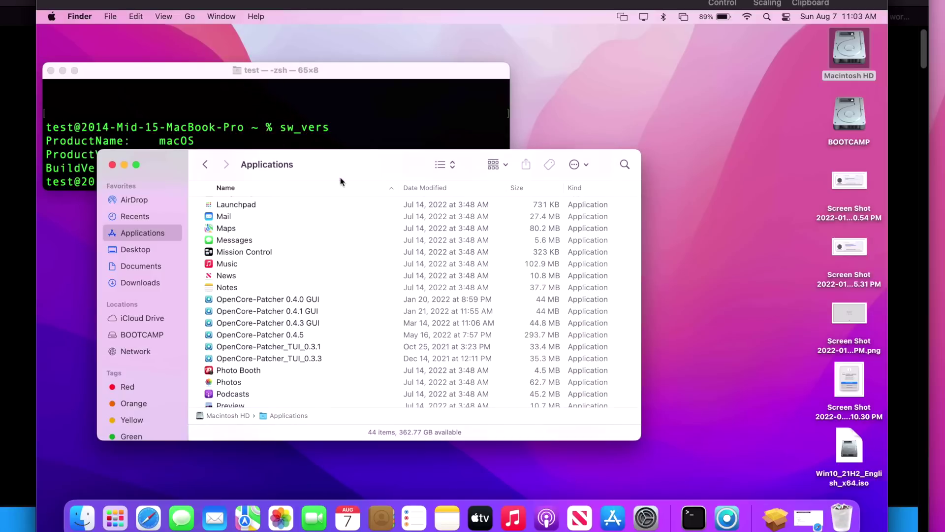
double_click(282, 298)
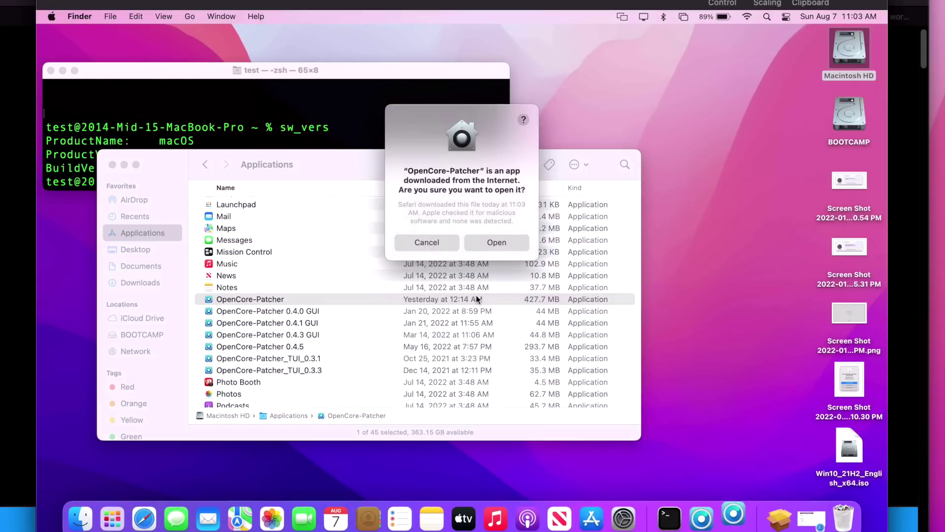
click(498, 242)
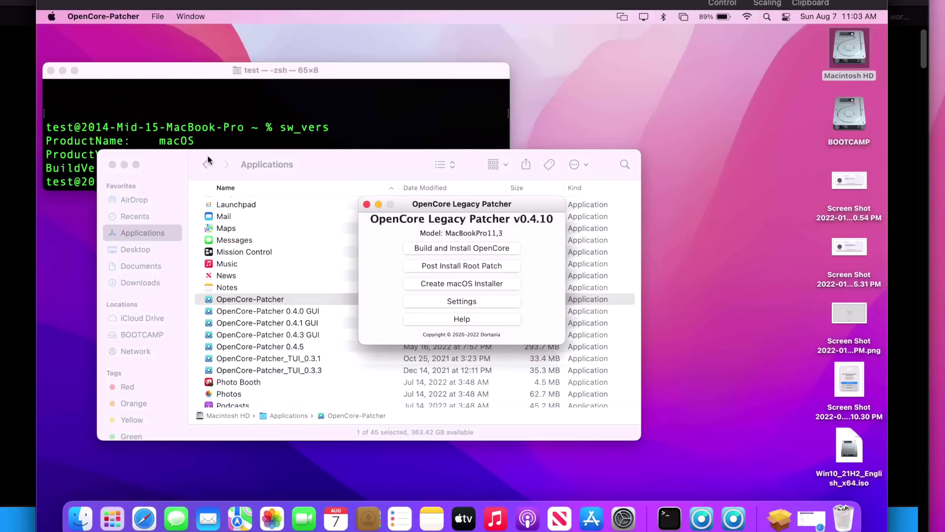
Step: Run Post Install Root Patching as root with the admin password, then reboot
click(124, 167)
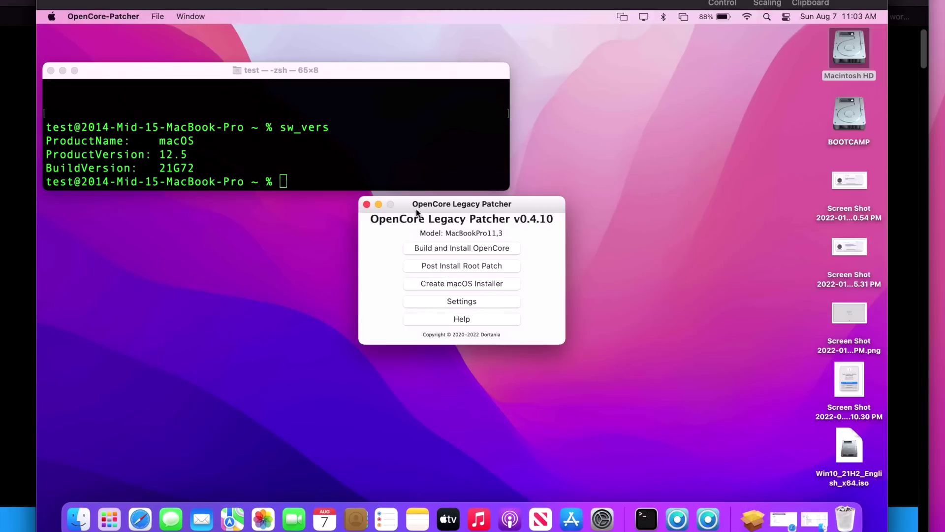
drag(421, 210, 410, 231)
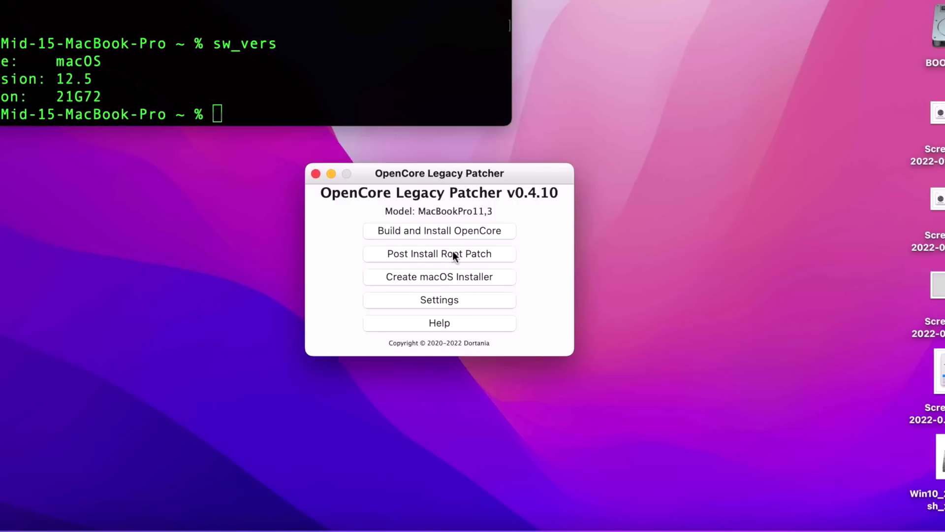
click(453, 253)
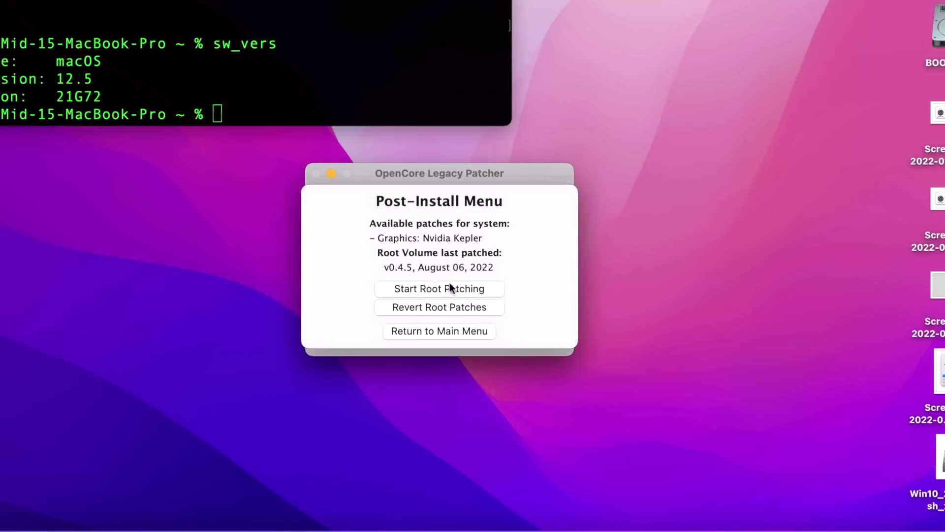
click(446, 289)
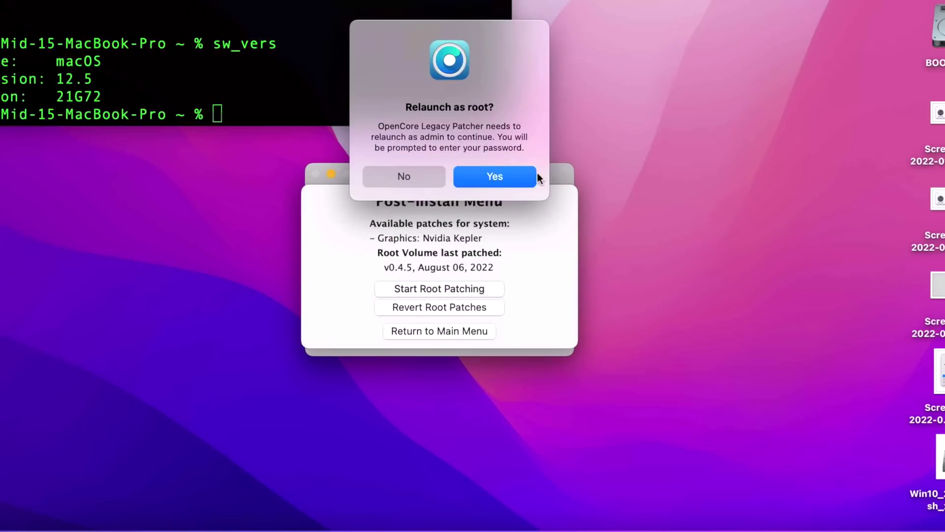
click(503, 173)
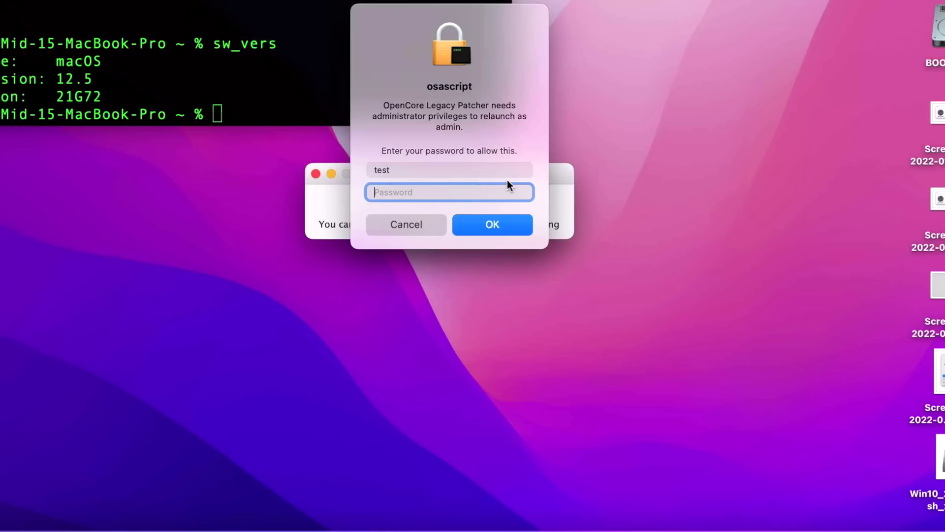
text(test)
key(Return)
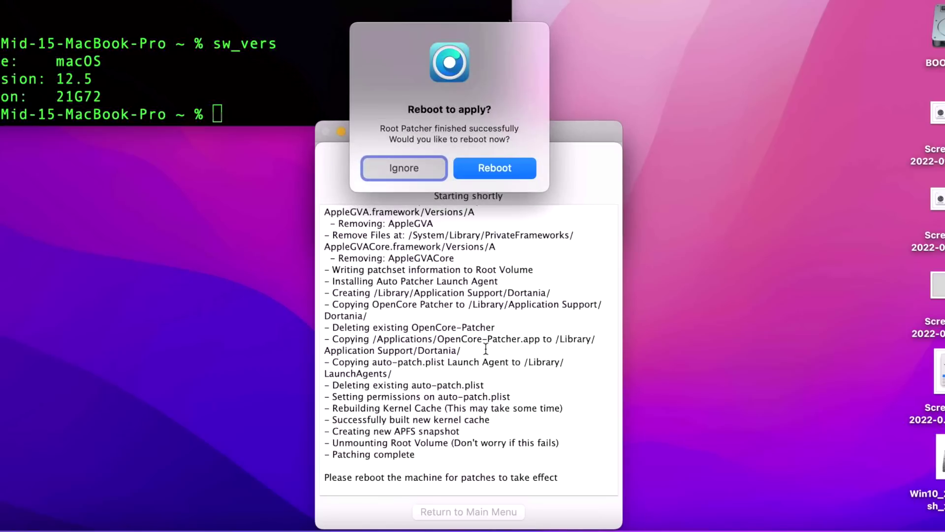
click(477, 168)
Step: Confirm the restart to apply the Kepler patches, then sign back in with the account password
click(582, 147)
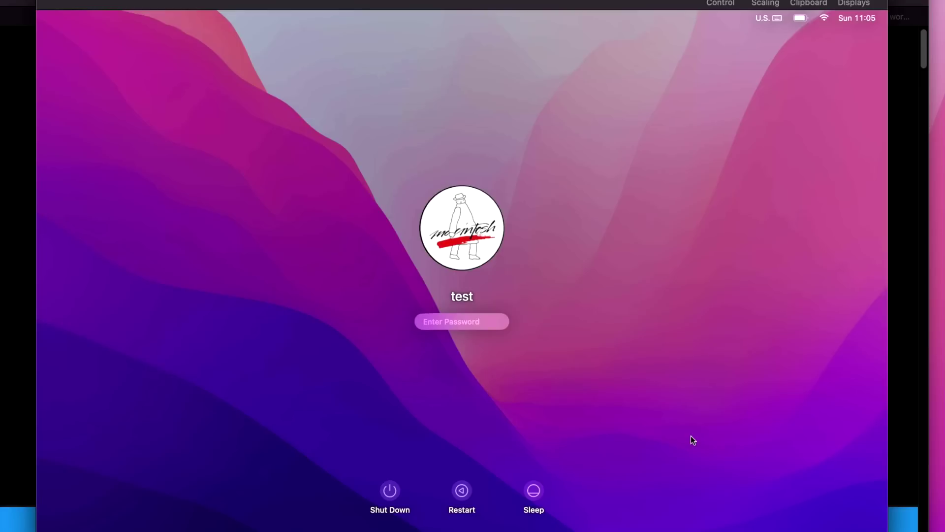
text(test)
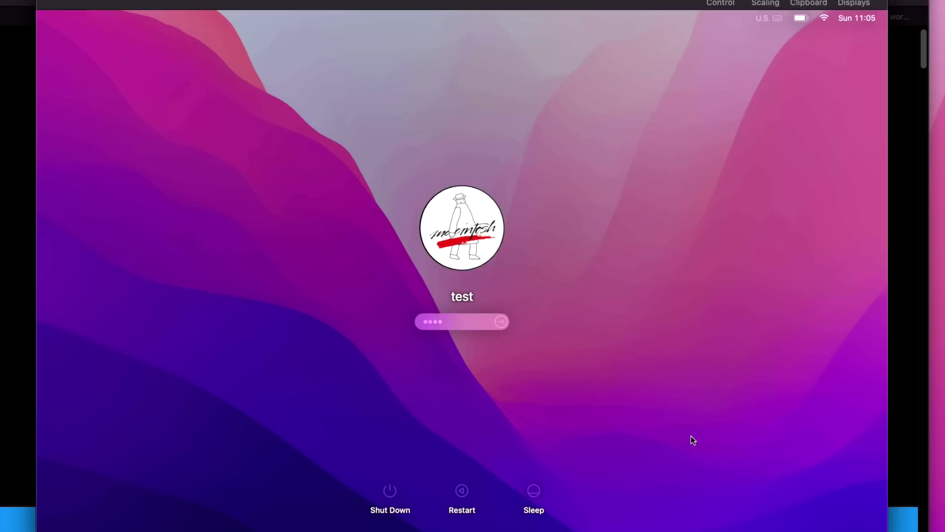
key(Return)
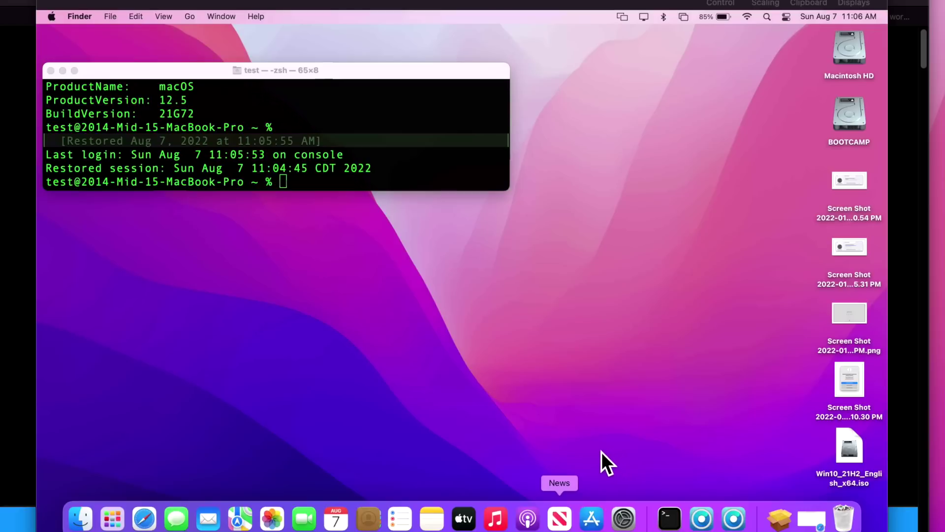
Step: Bring the OpenCore Legacy Patcher v0.4.10 window forward from the Dock
click(739, 514)
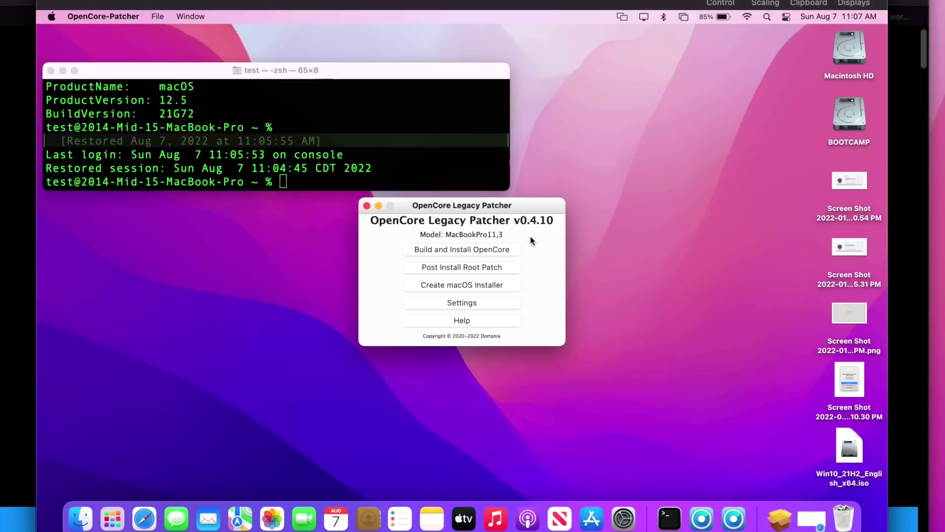
drag(544, 202, 546, 213)
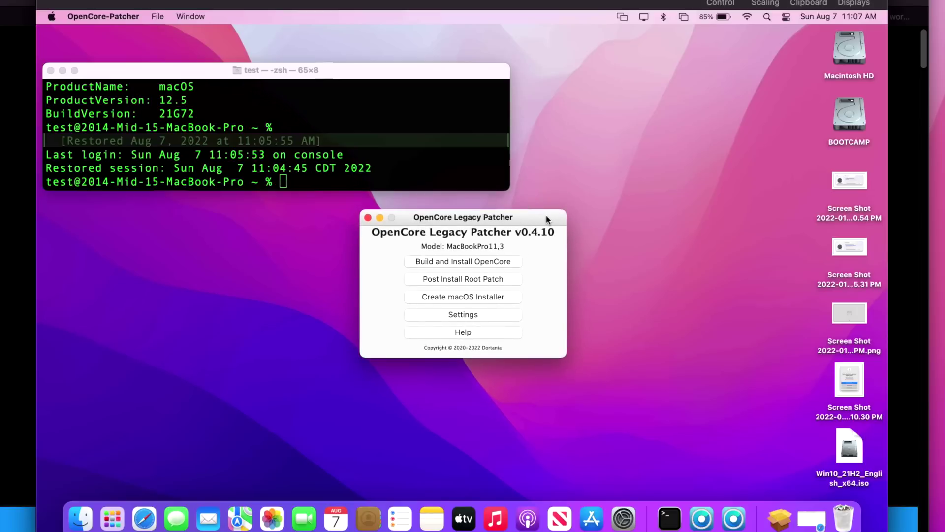